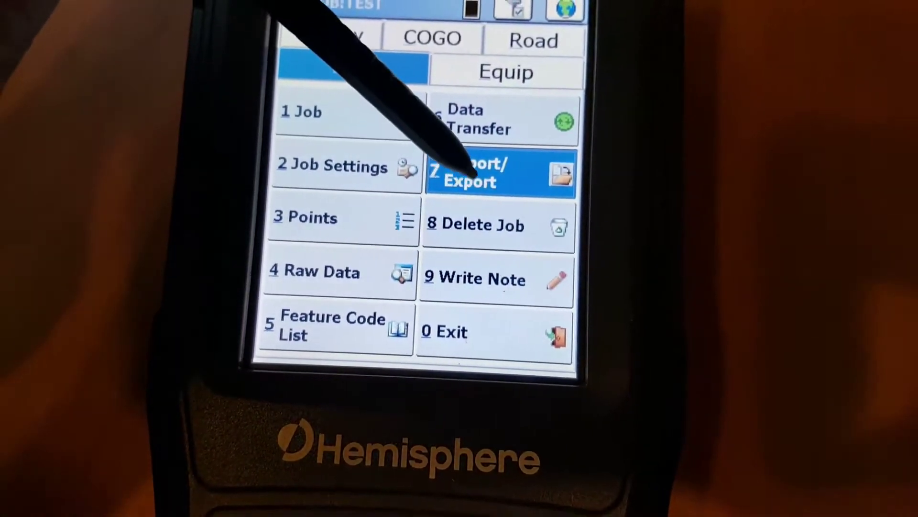
- Start an ASCII point export with the User Defined format and Comma delimiter
click(388, 260)
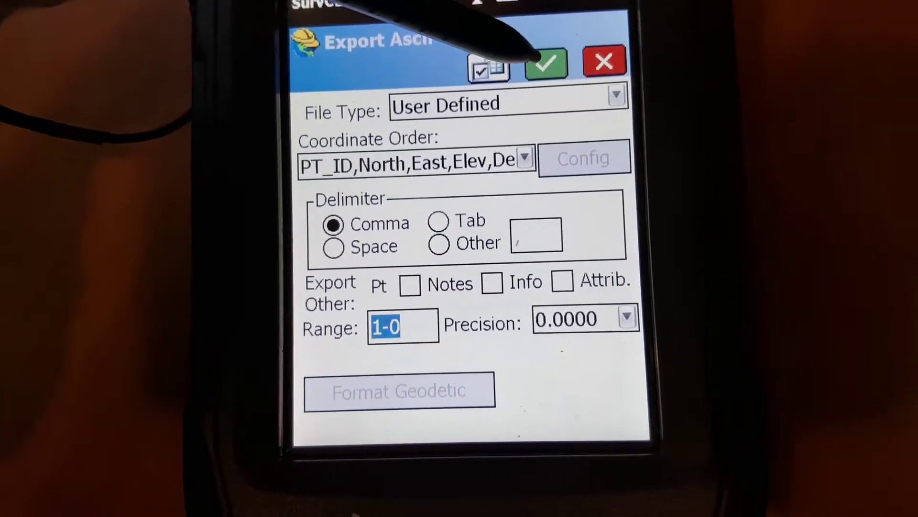
click(545, 63)
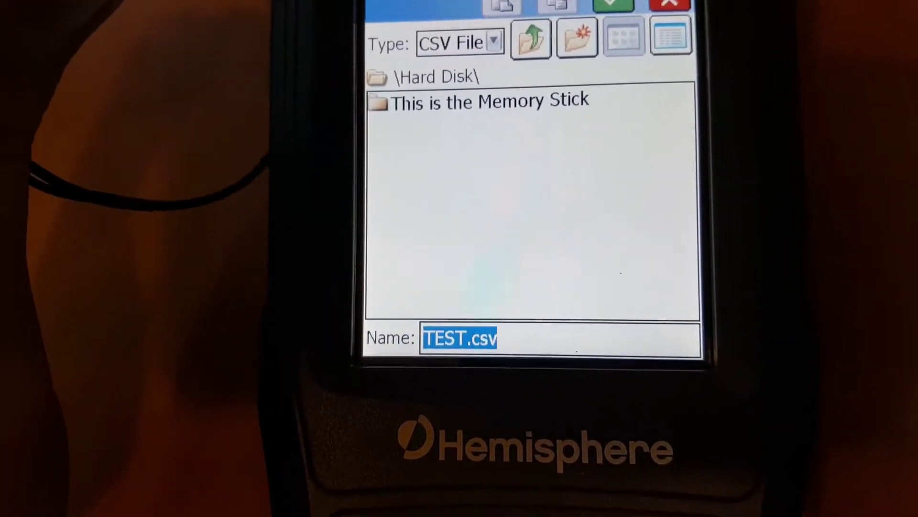
- Write the job points to TEST.csv on the memory stick and dismiss the Done message
click(671, 2)
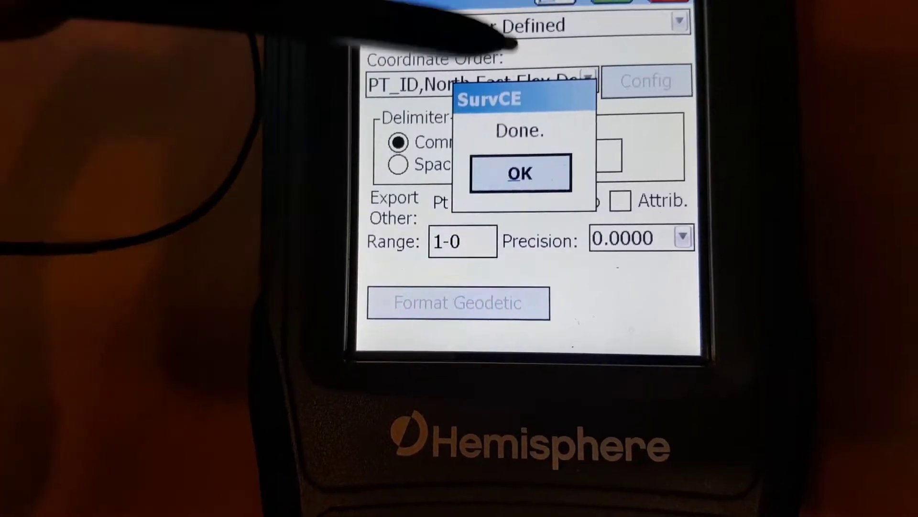
click(522, 178)
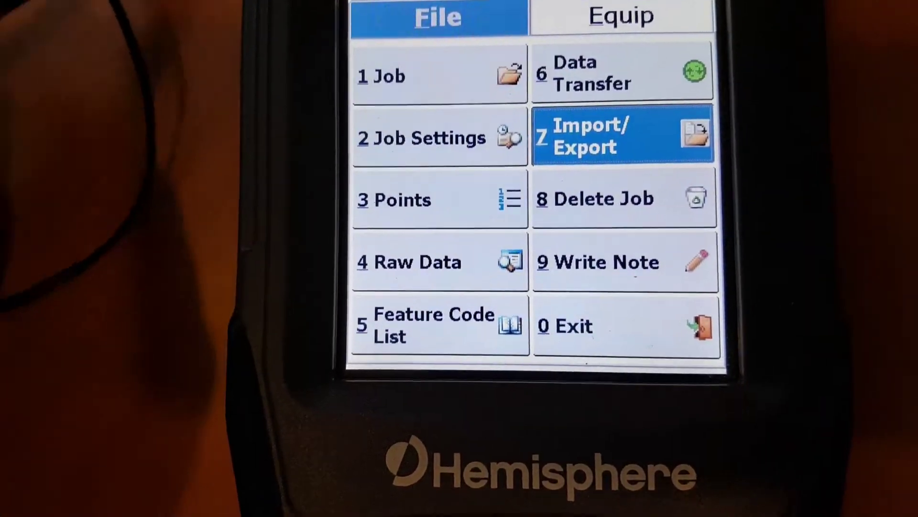